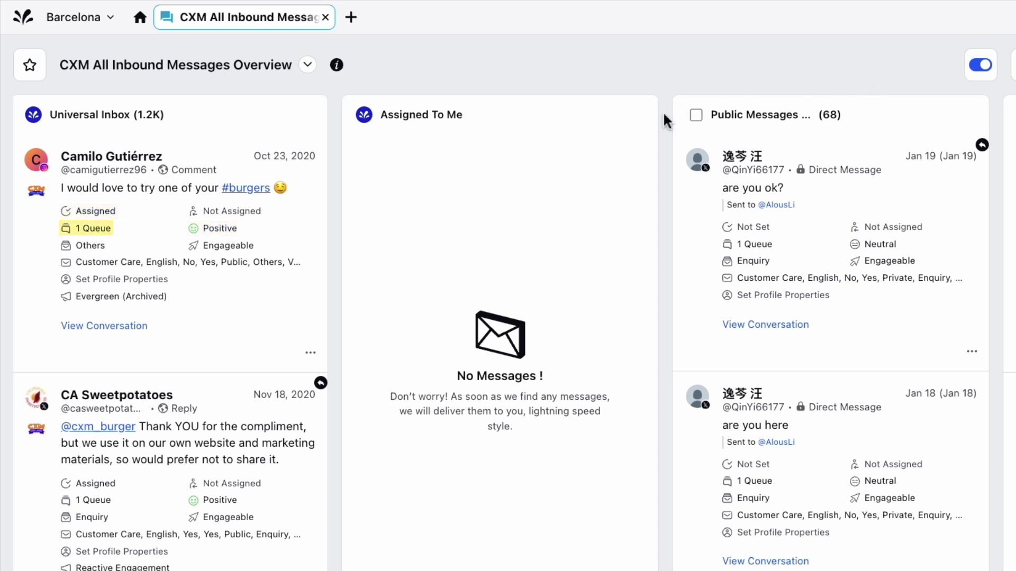
Look over the first message's sentiment choices and its assignee, status and queue settings.
left_click(220, 228)
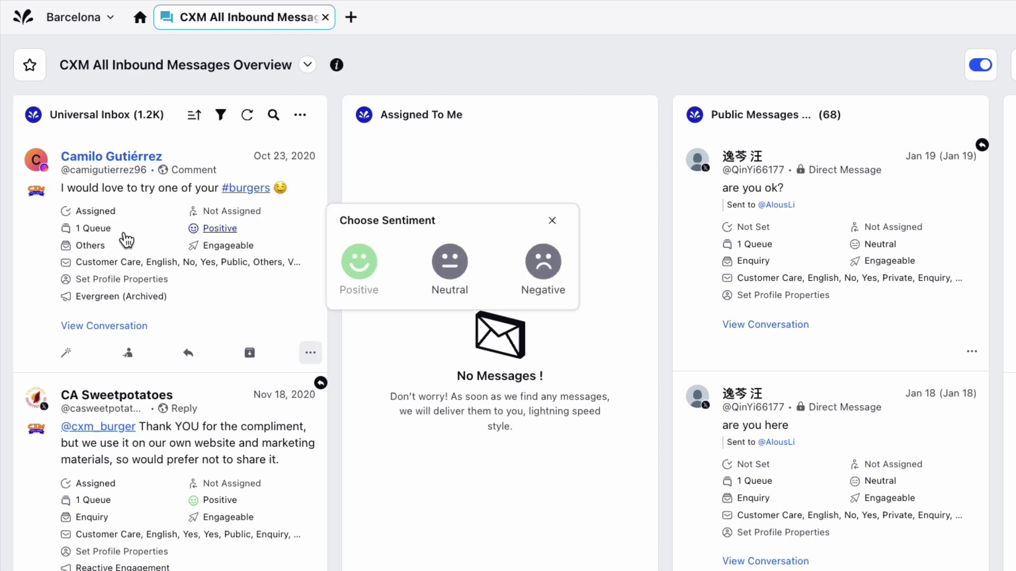
left_click(105, 233)
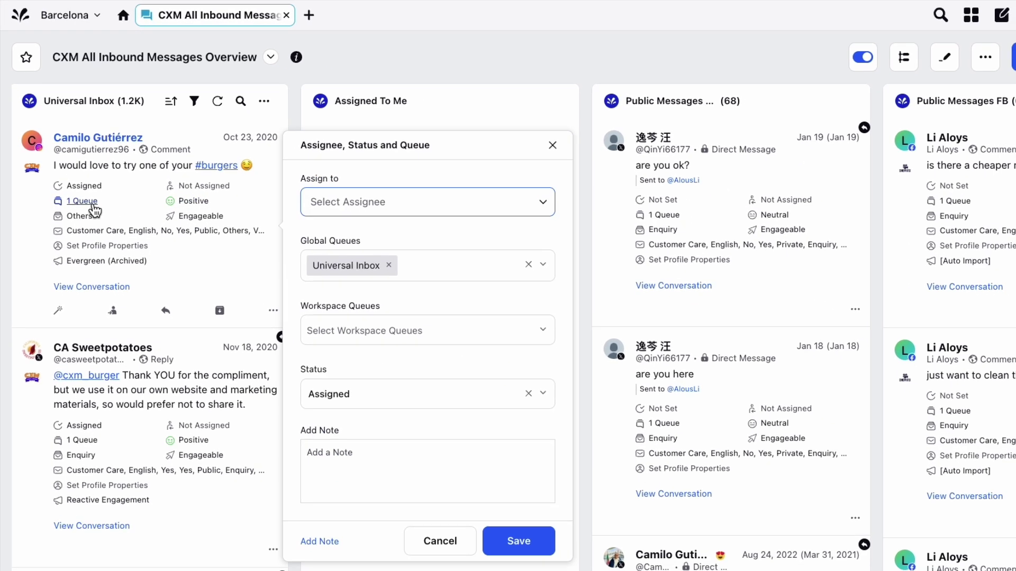
key("Escape")
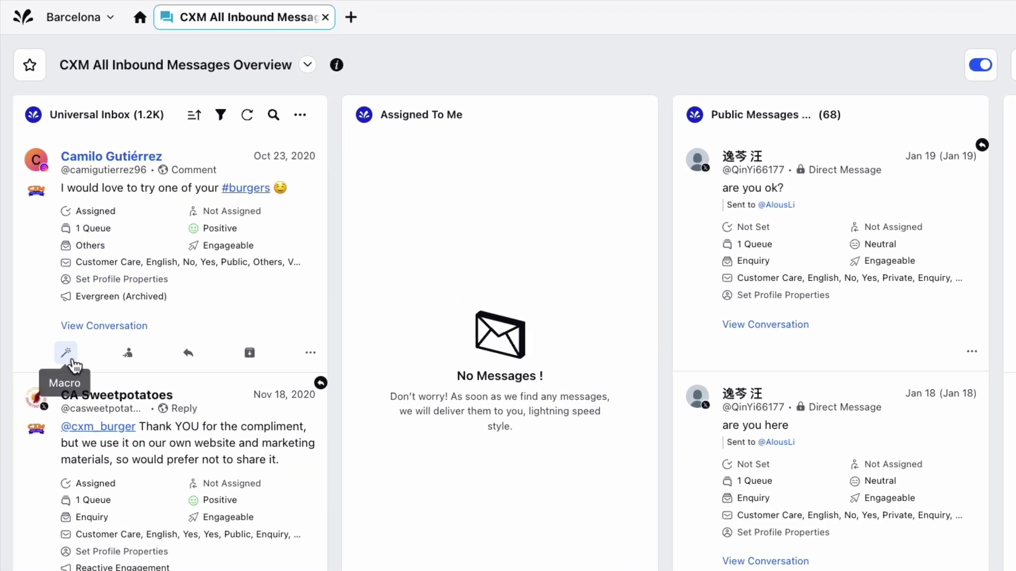
Browse the message's full macro list, search for 'Tag', and close it without applying one.
left_click(67, 353)
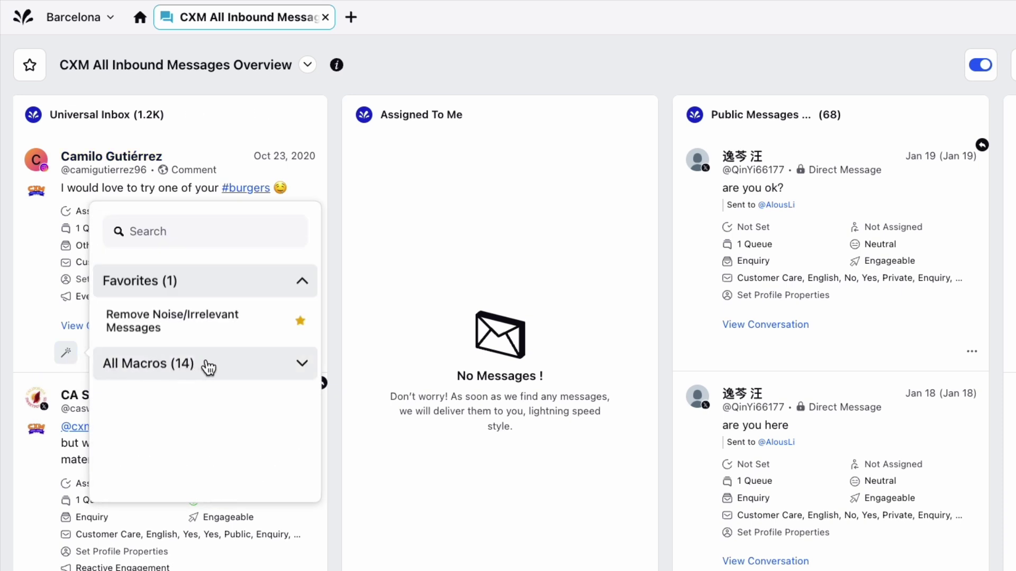
left_click(260, 369)
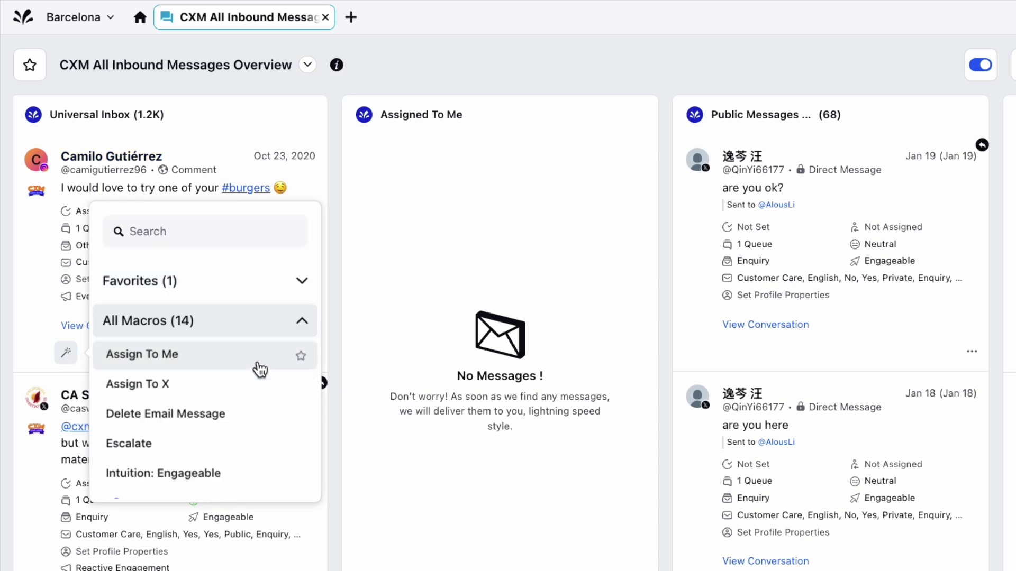
scroll(258, 367, "down", 1)
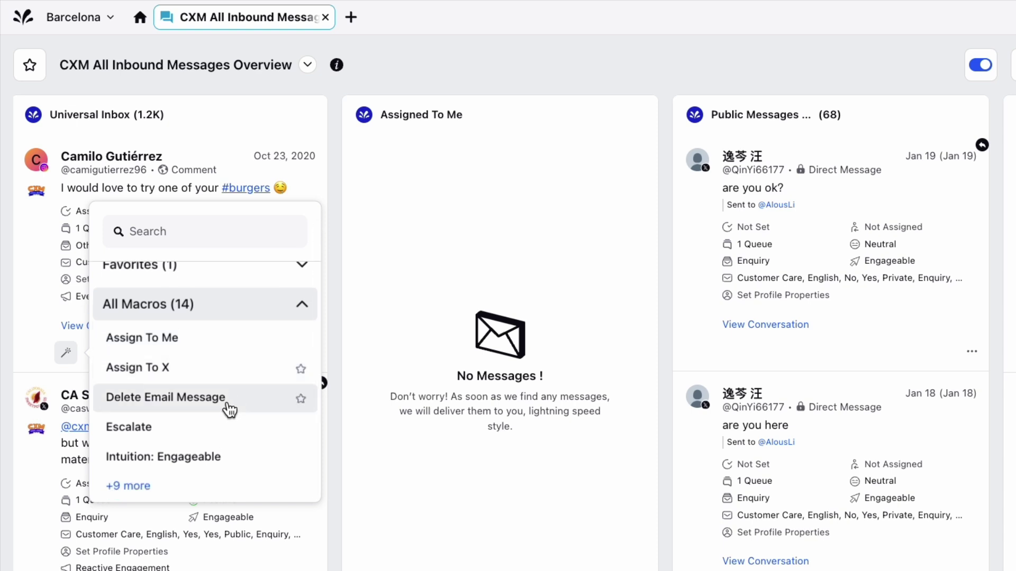
left_click(151, 487)
scroll(152, 488, "down", 2)
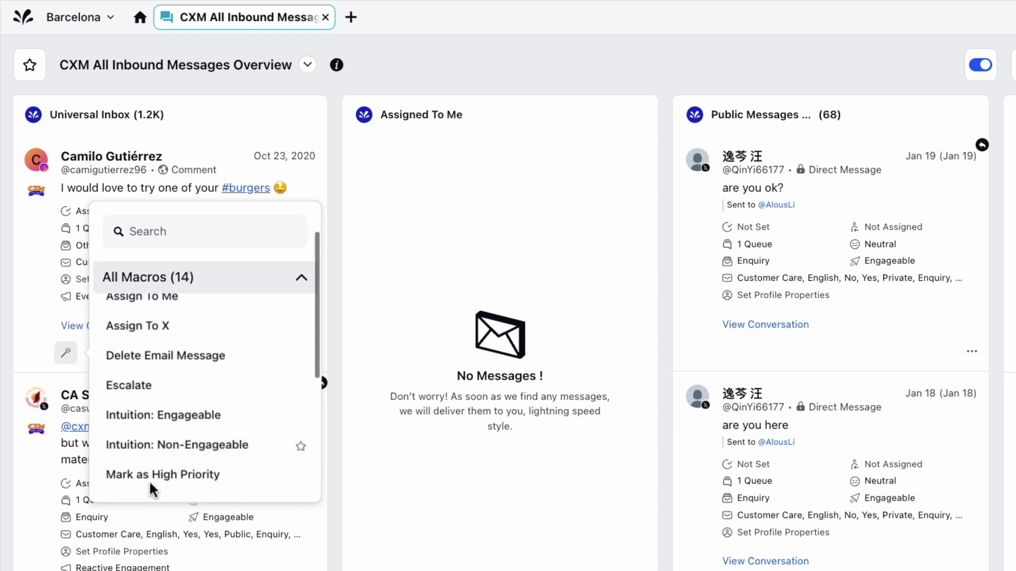
scroll(151, 487, "down", 2)
scroll(151, 486, "down", 4)
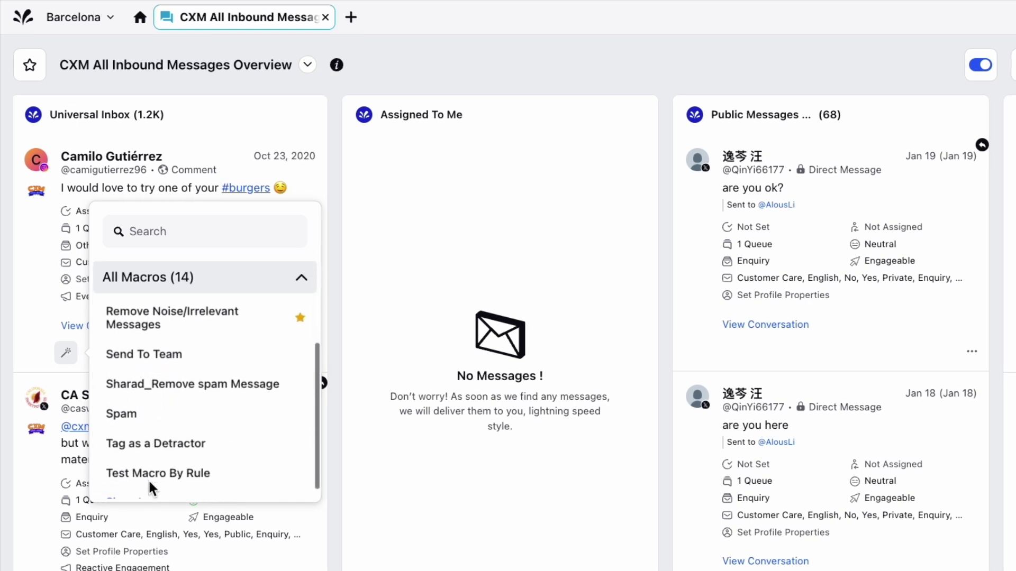
left_click(168, 241)
left_click(172, 239)
type("Tag")
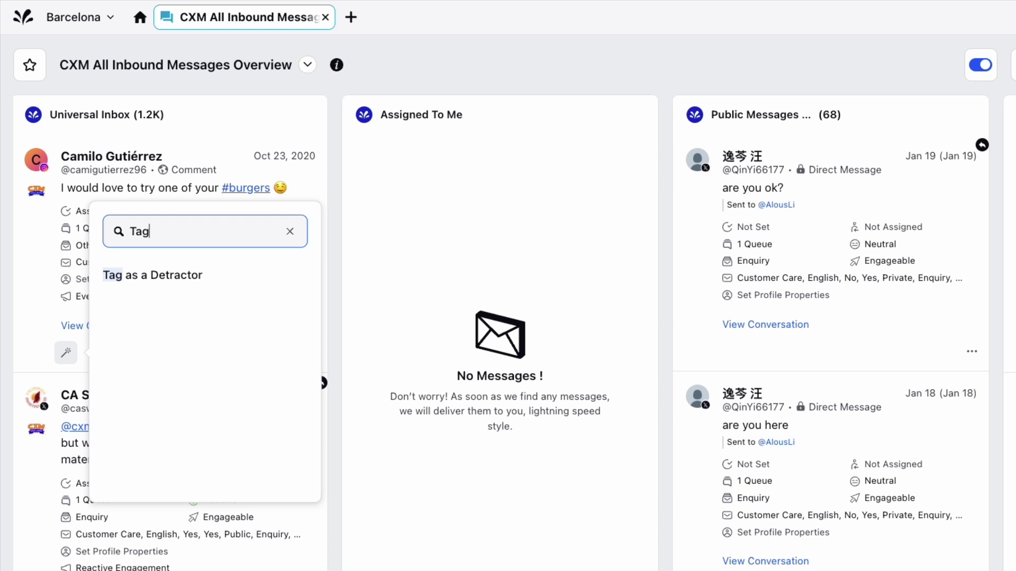
left_click(198, 286)
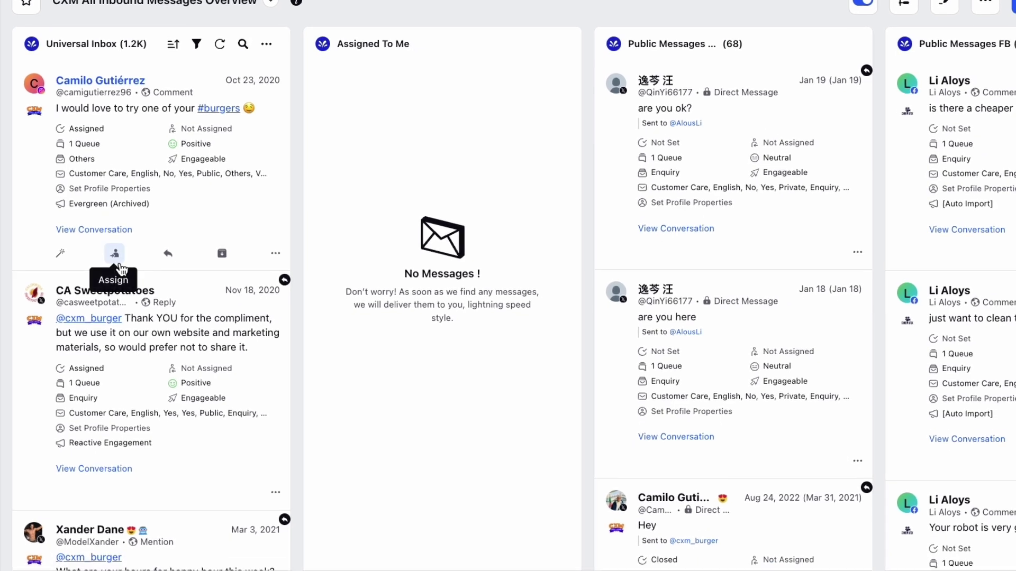
Assign the first message to the matching user found by searching their name.
left_click(114, 254)
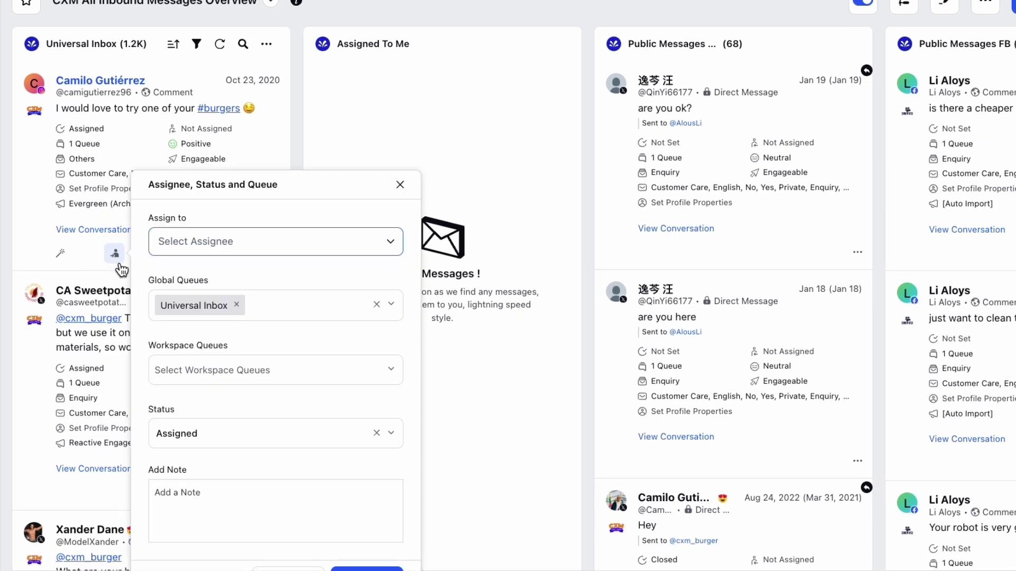
left_click(254, 213)
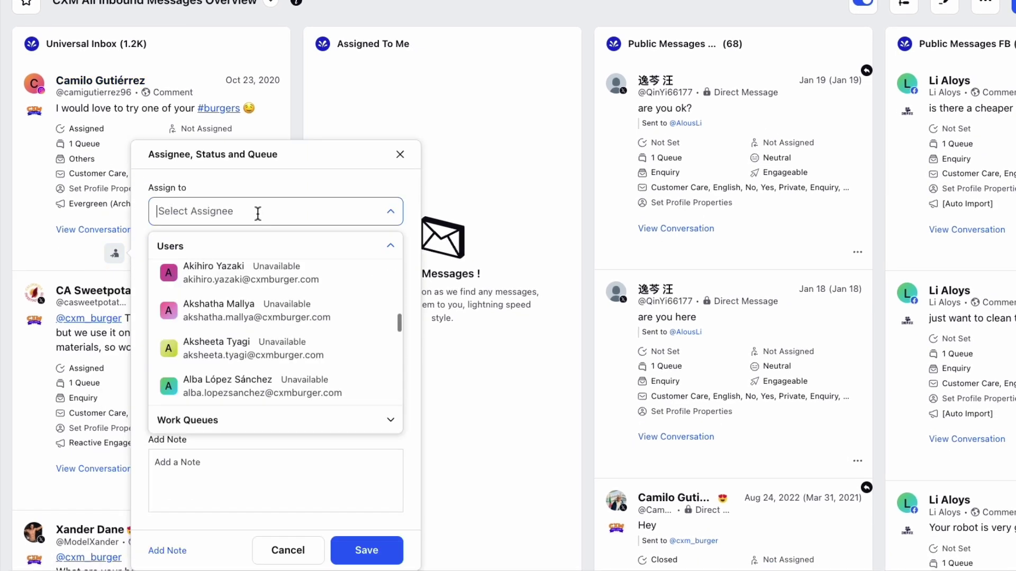
type("tommy")
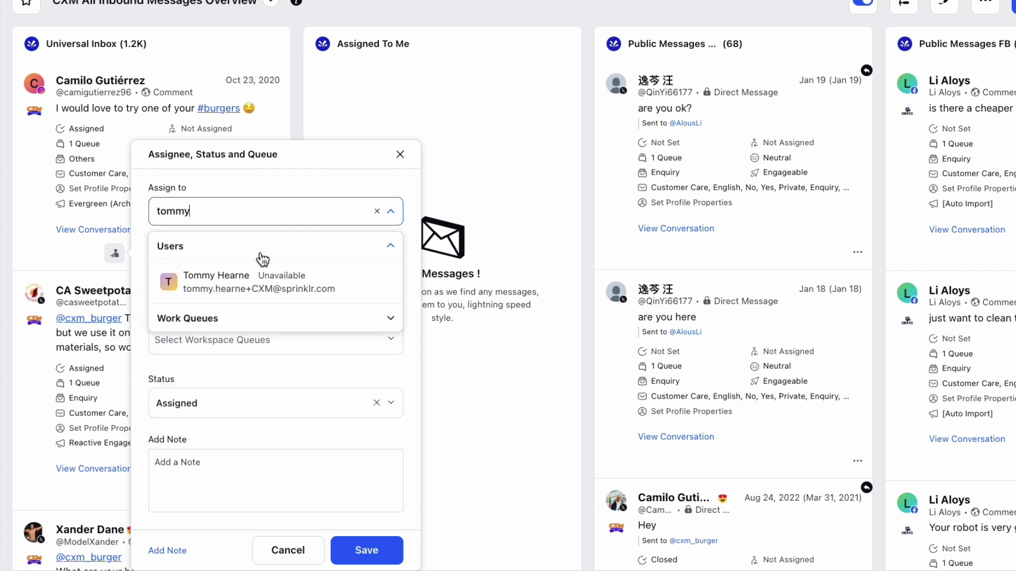
left_click(259, 269)
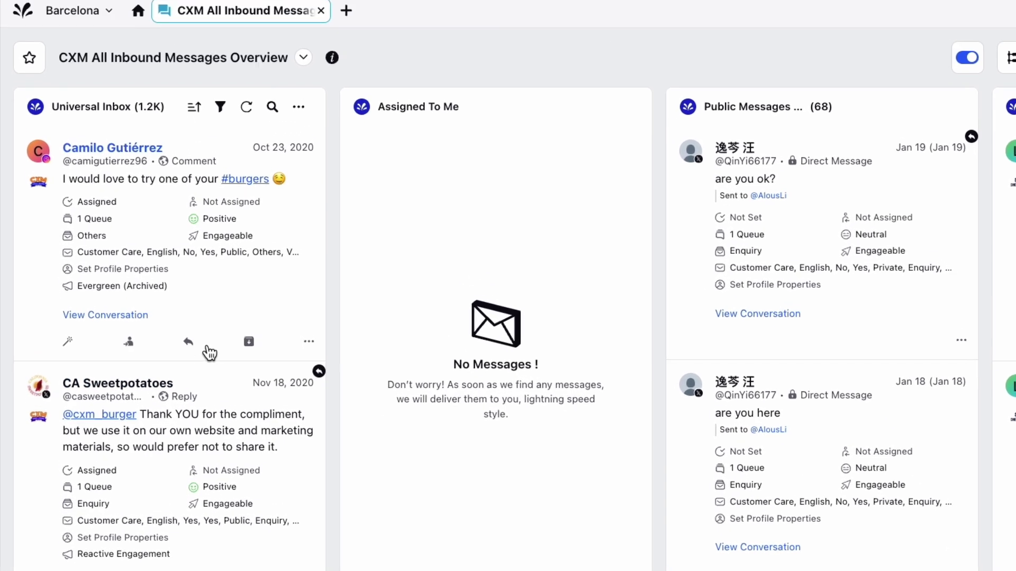
Open the comment thread and draft the reply 'Thank you!'.
left_click(198, 359)
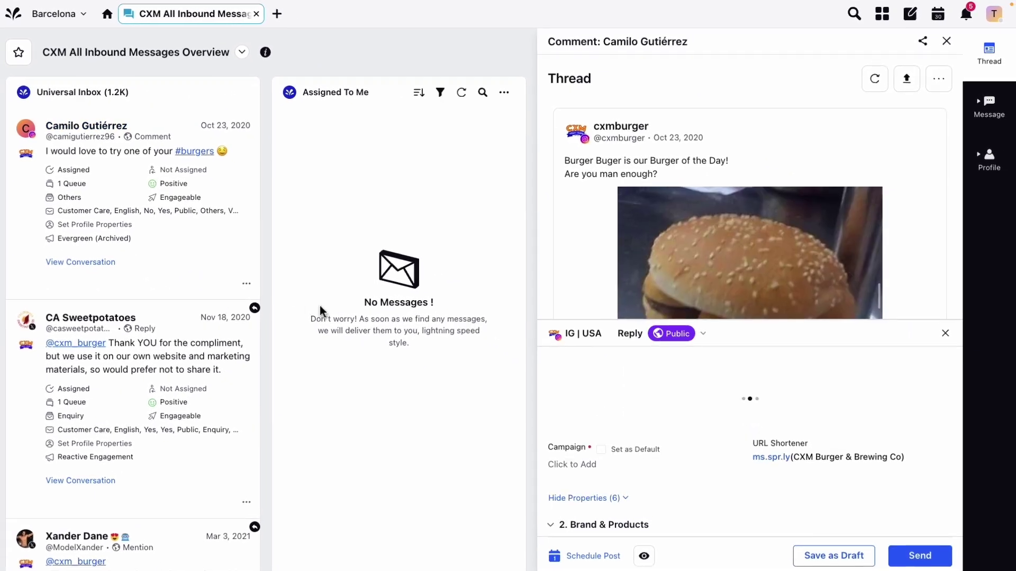
scroll(772, 255, "down", 6)
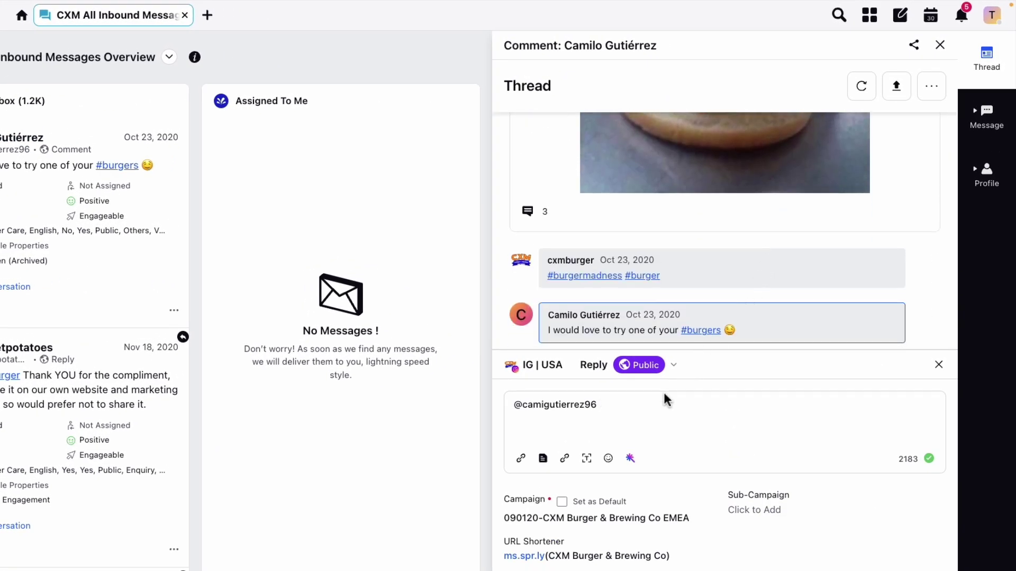
type("Thank you!")
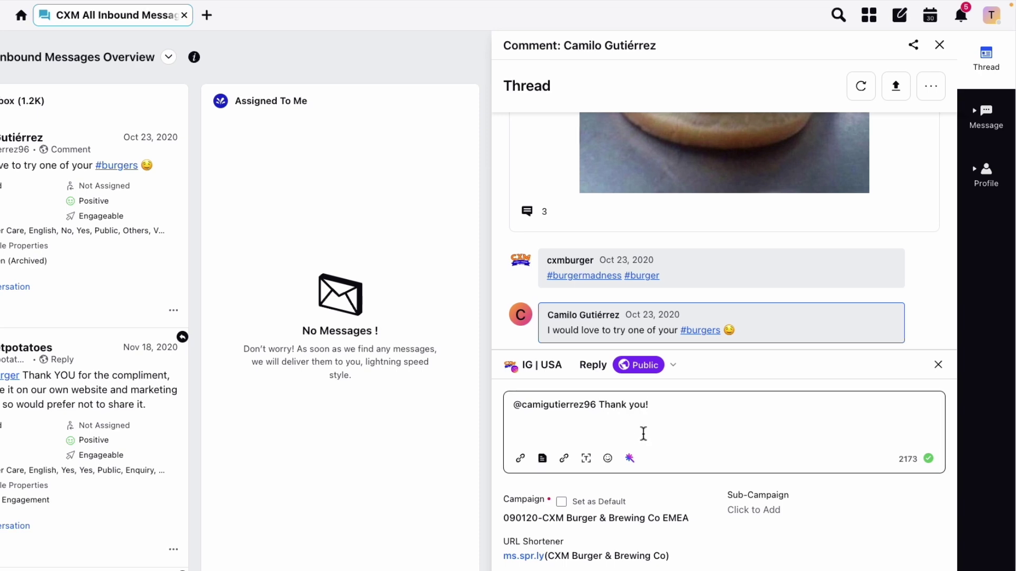
Add a thumbs-up emoji to the reply, keep it Public, and open the commenter's profile.
left_click(608, 458)
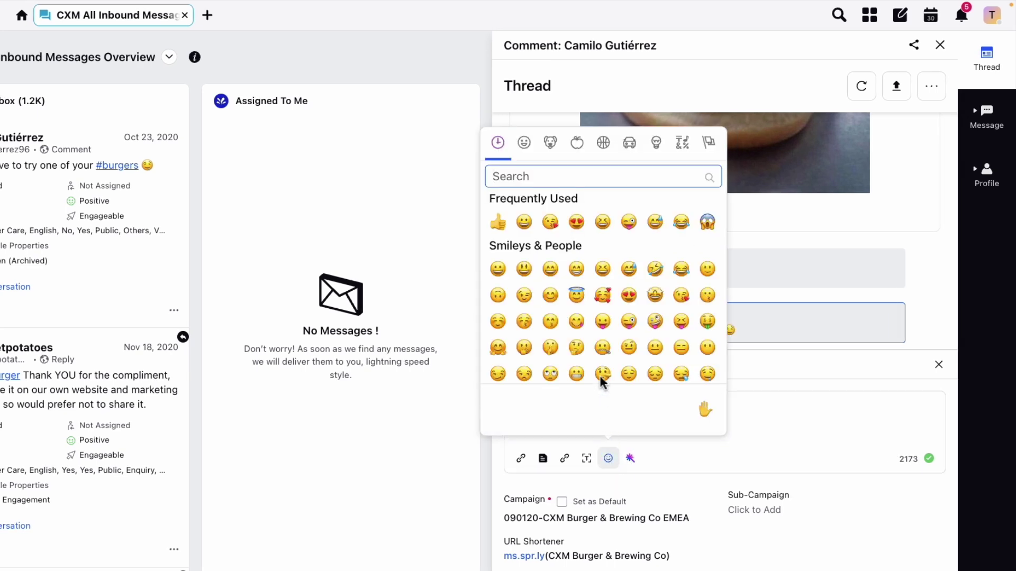
left_click(497, 224)
left_click(766, 405)
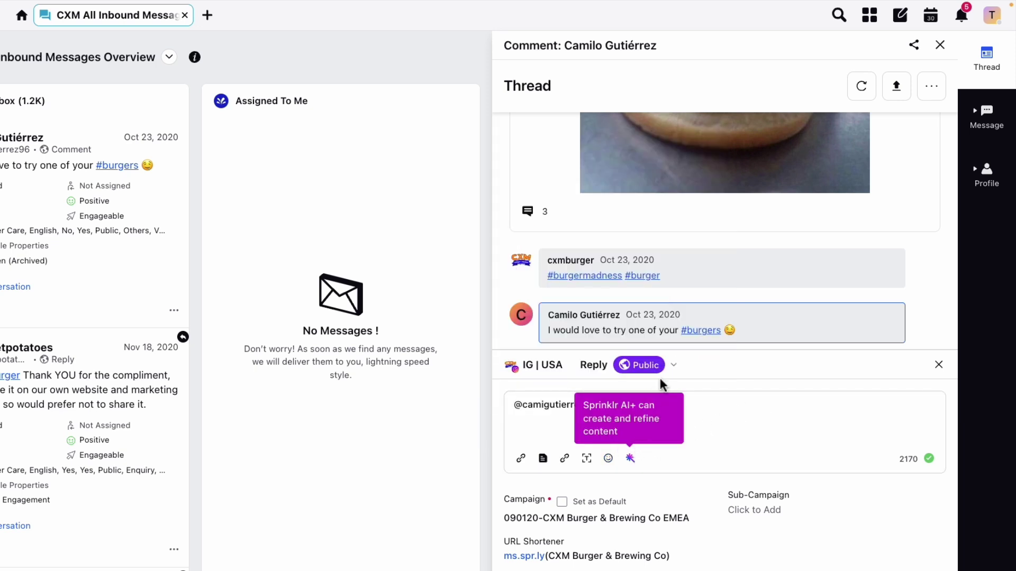
left_click(672, 365)
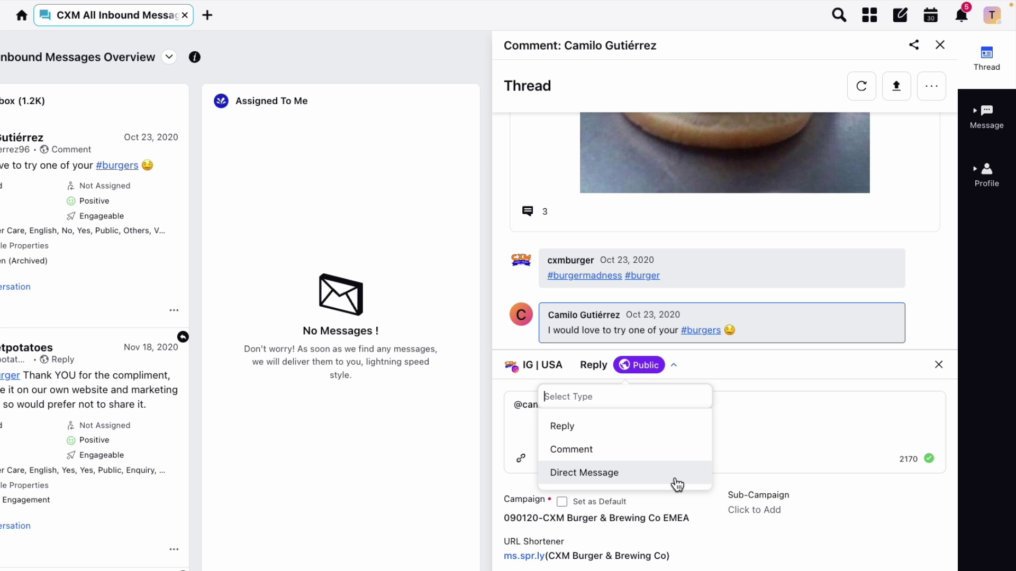
left_click(840, 502)
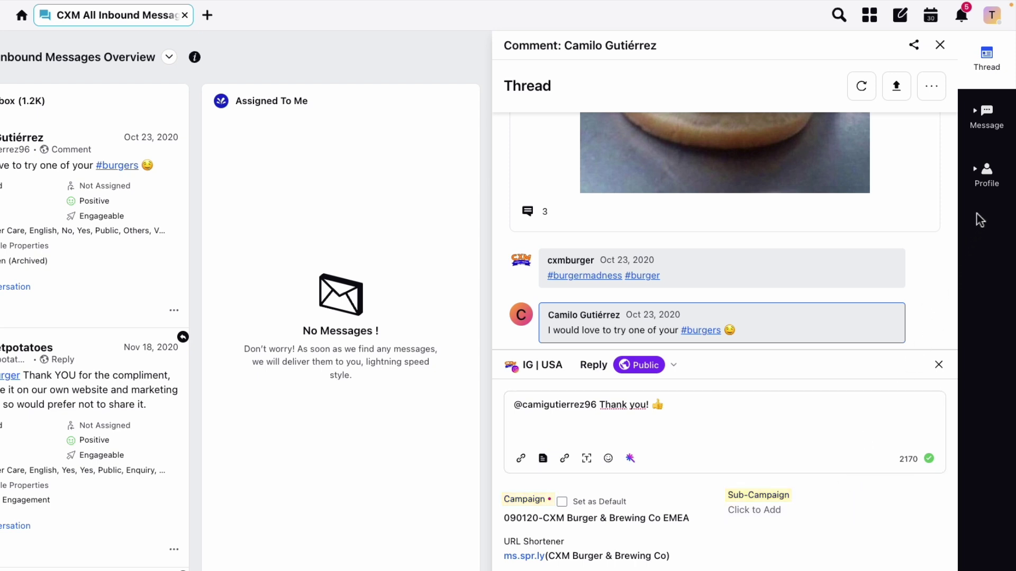
left_click(991, 186)
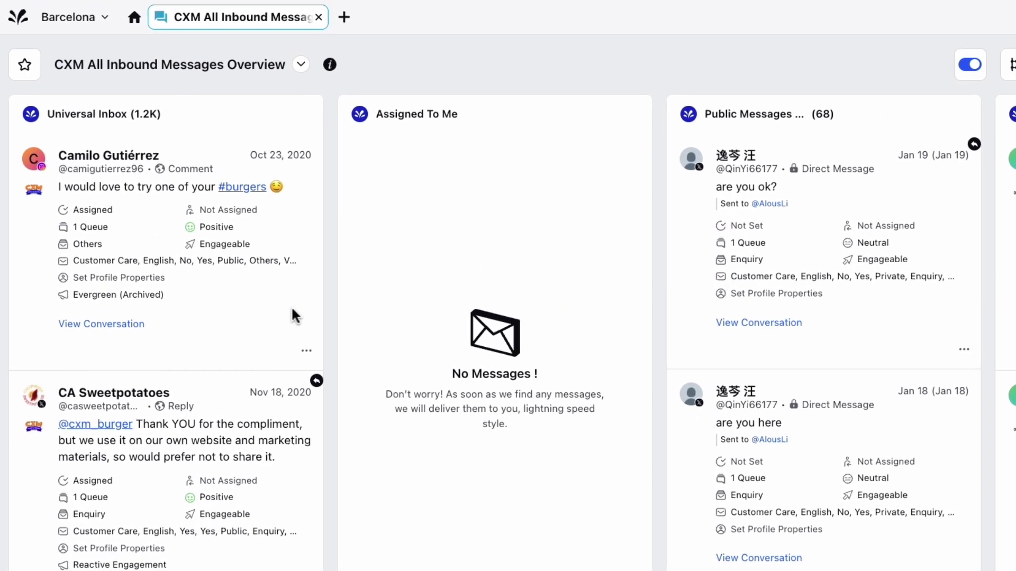
mouse_move(281, 320)
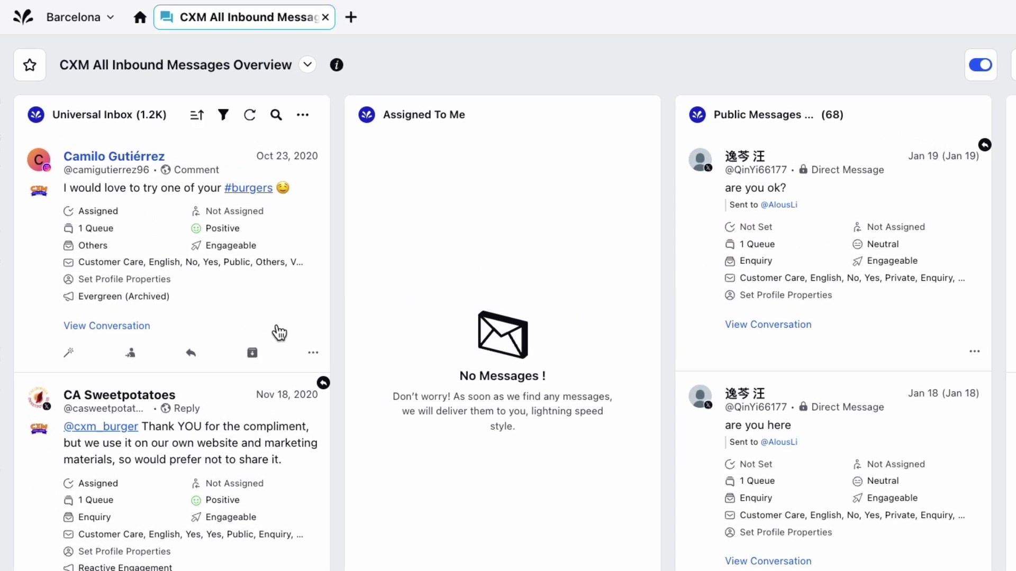
left_click(253, 356)
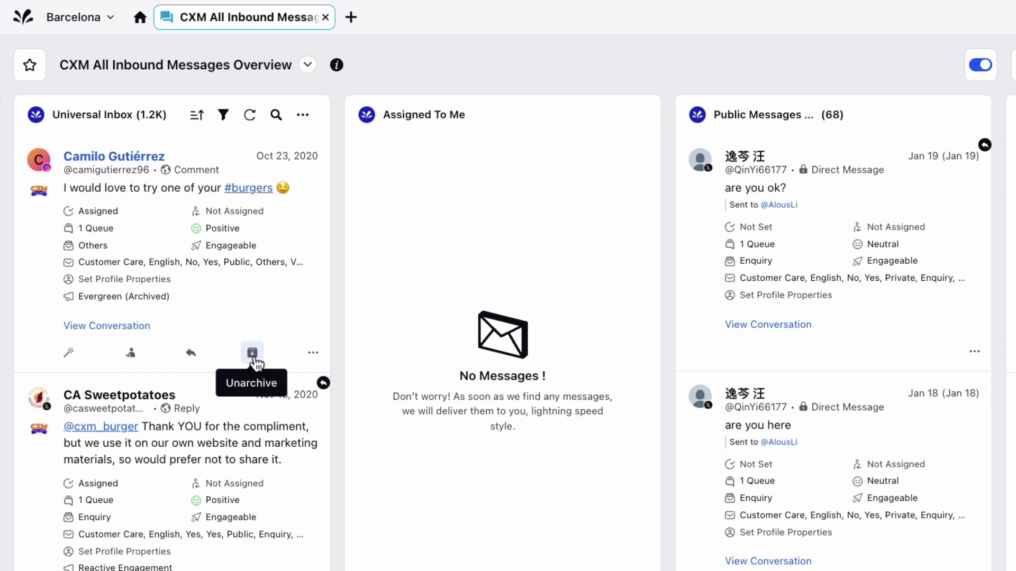
left_click(253, 354)
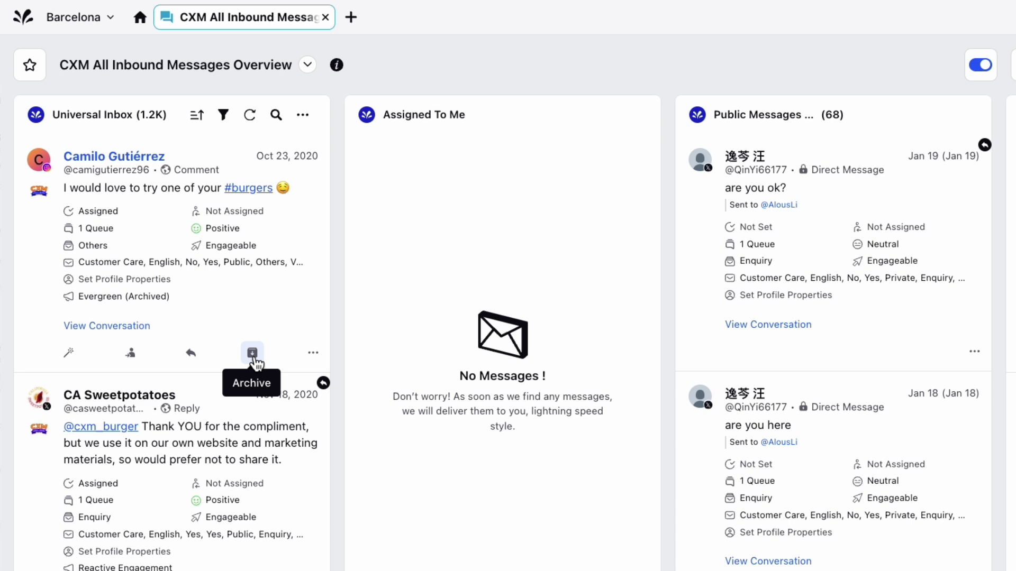
left_click(324, 360)
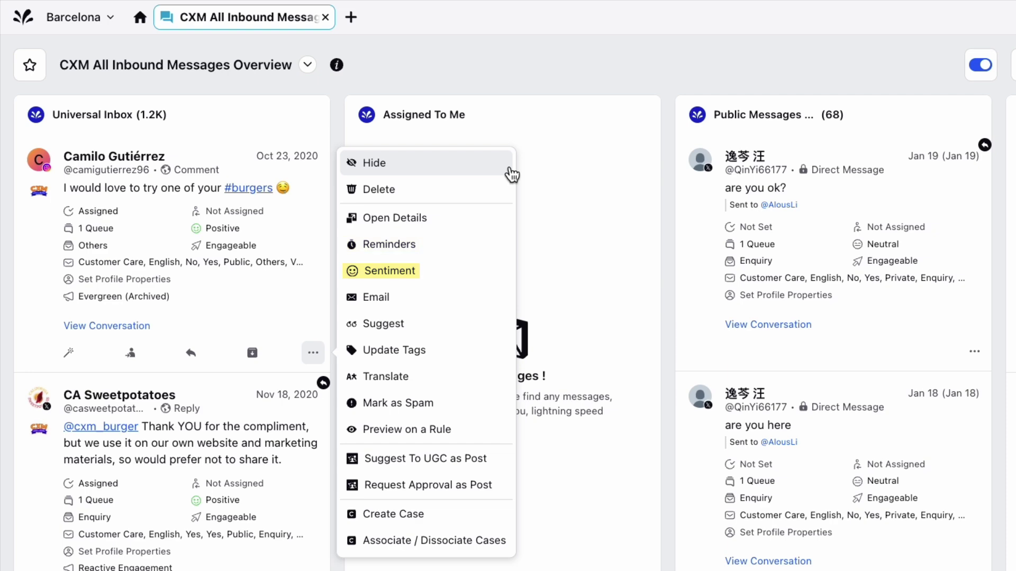
key("Escape")
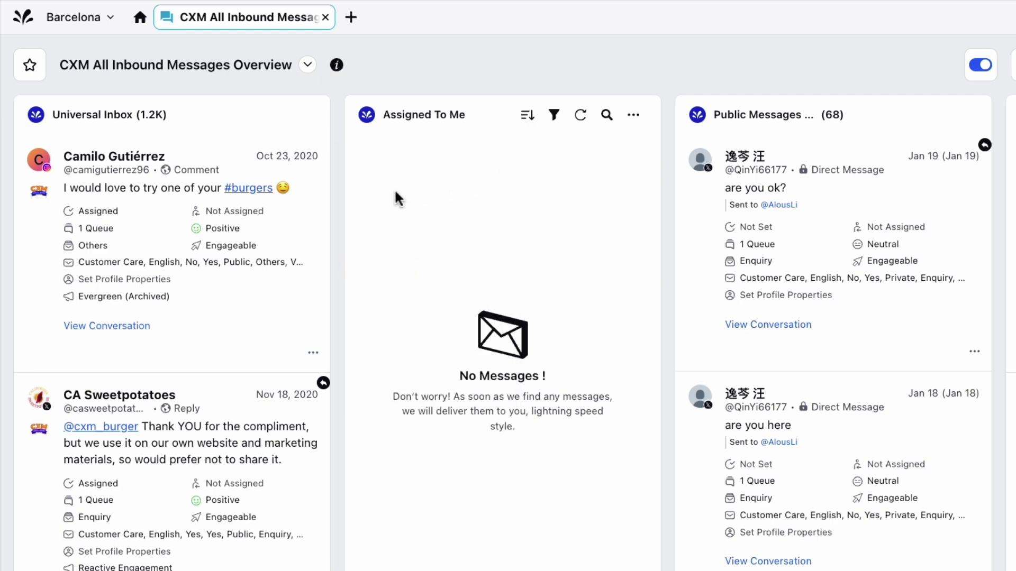
Open the burger comment's details, view its thread, then return to its Overview.
left_click(293, 234)
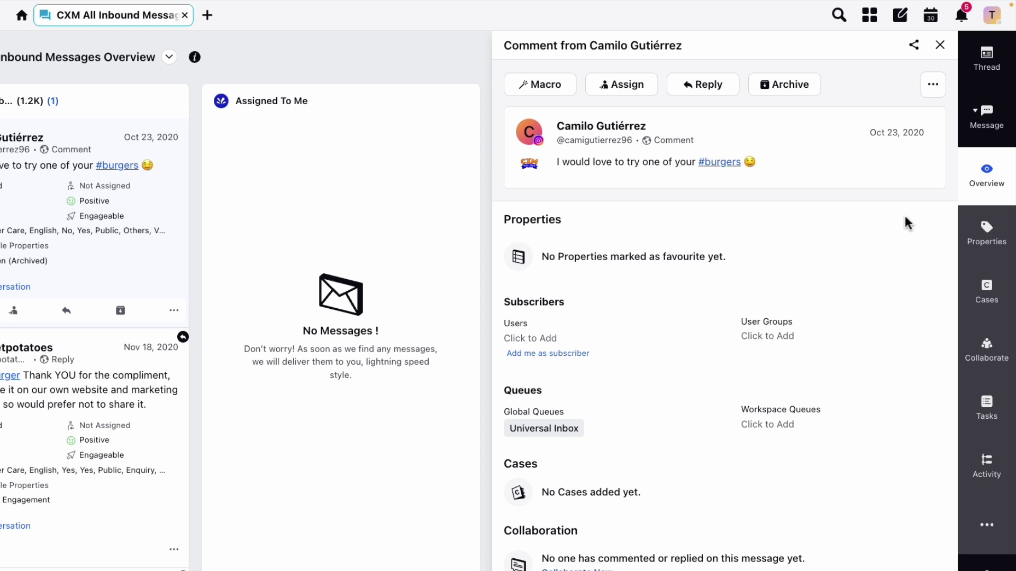
left_click(991, 67)
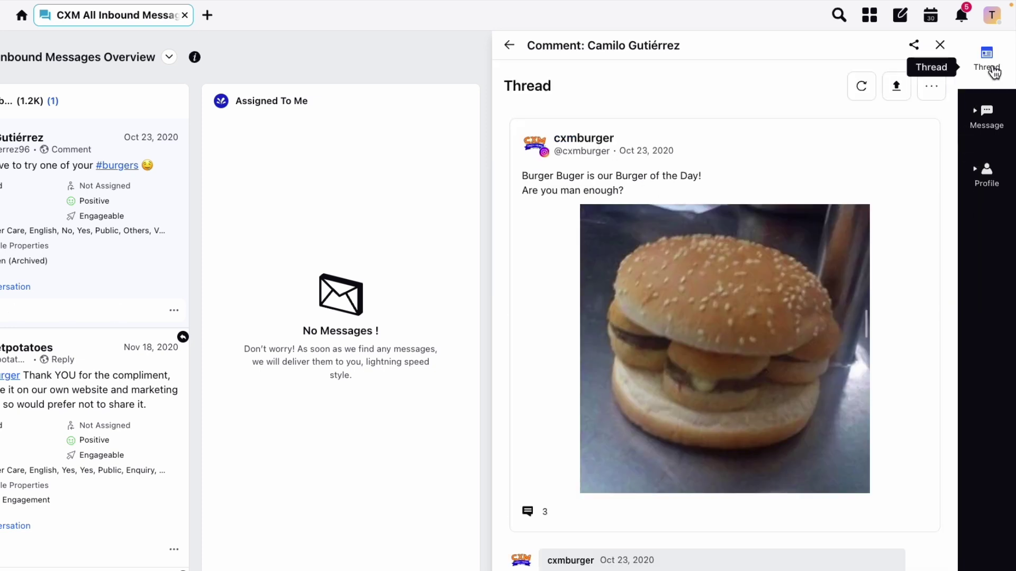
left_click(976, 111)
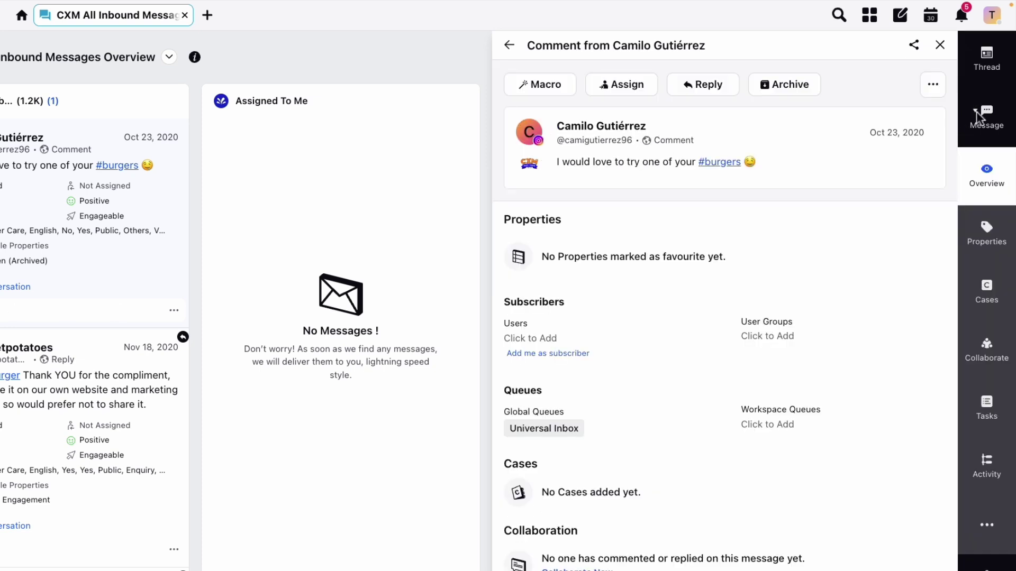
Step through the comment's Properties, Cases, Collaborate and Tasks panels, ending on the empty task list.
left_click(986, 233)
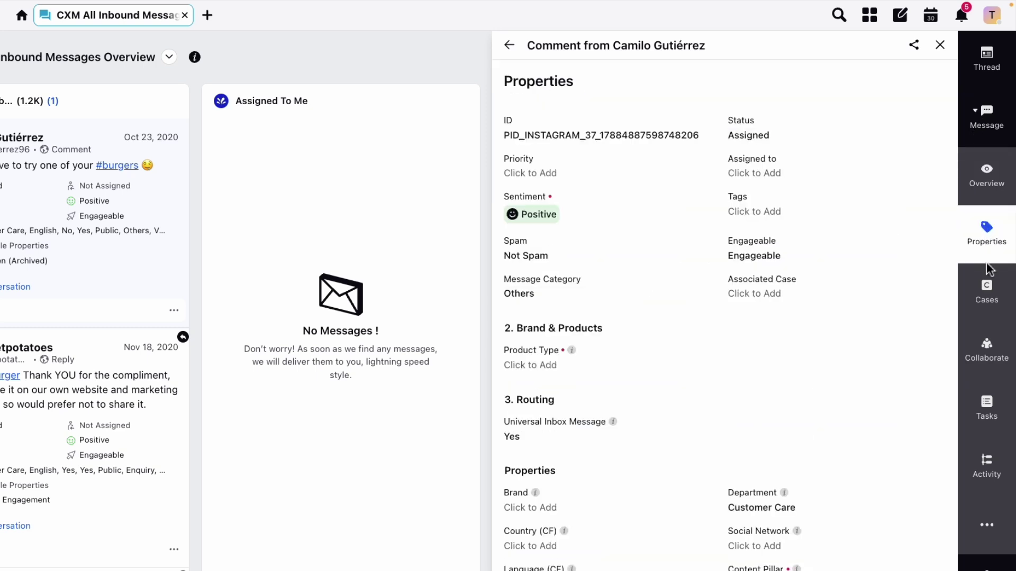
left_click(986, 292)
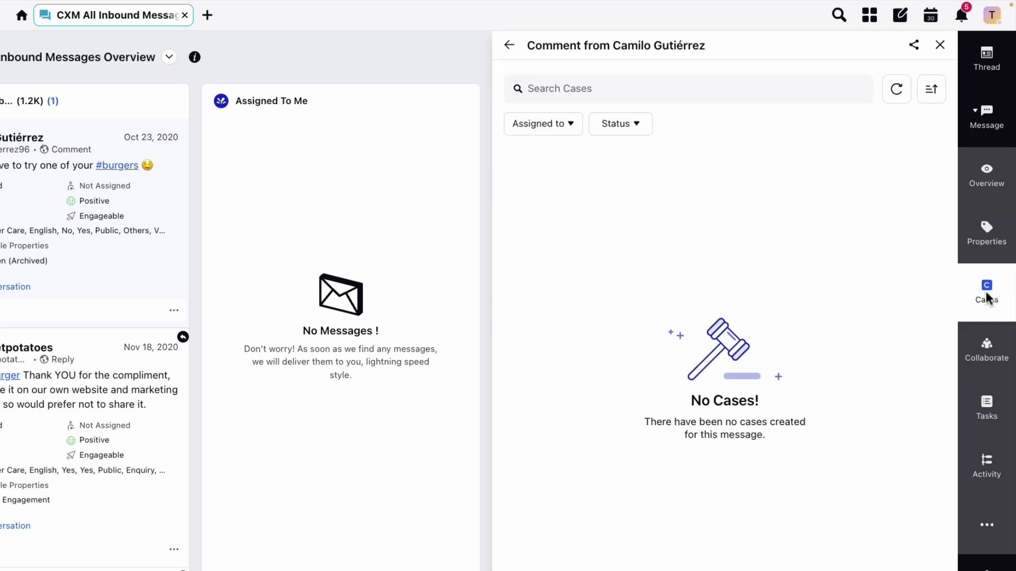
left_click(991, 353)
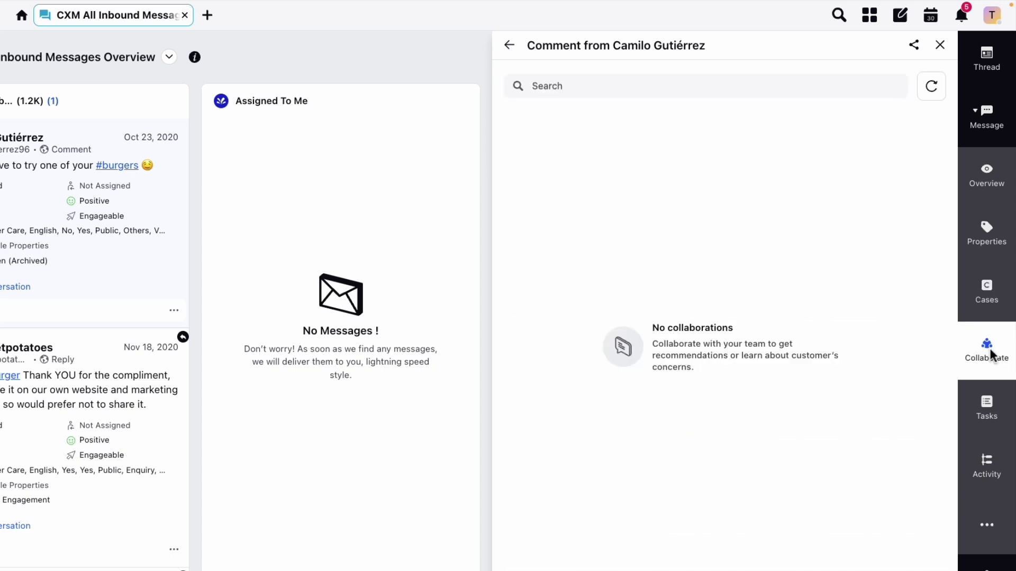
left_click(992, 414)
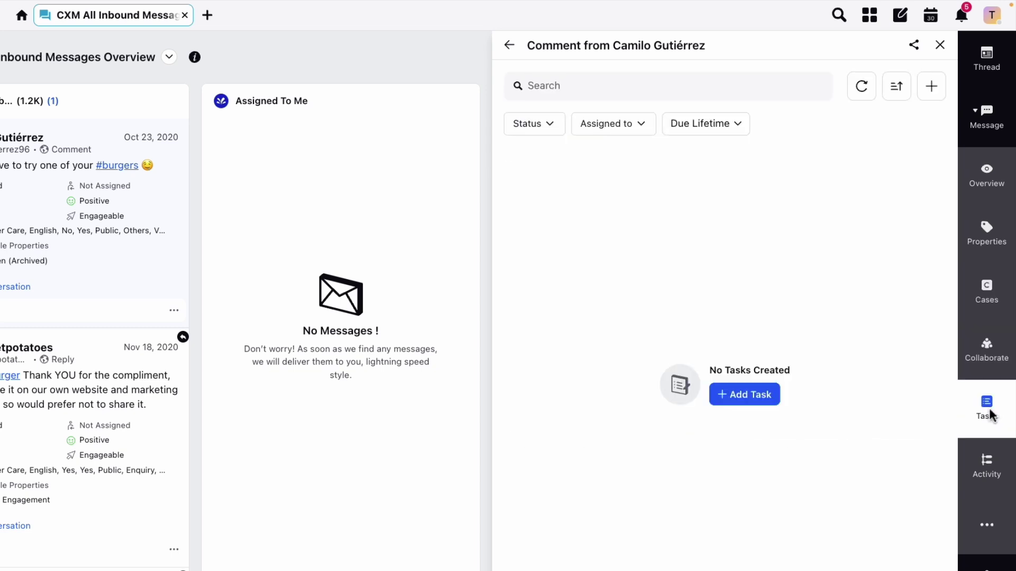